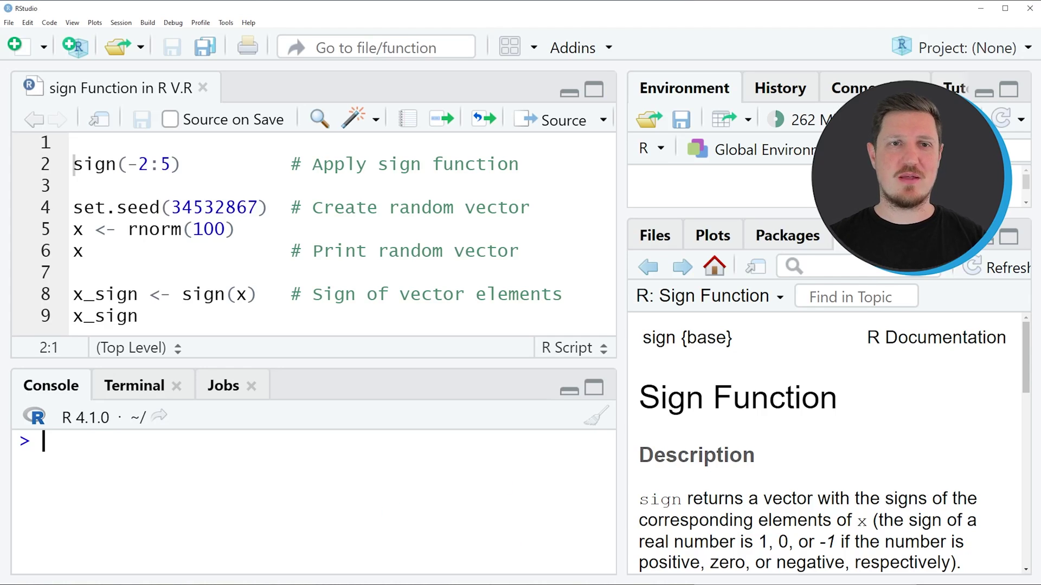
# Highlight sign and the -2:5 range on line 2, then run sign(-2:5).
pyautogui.click(119, 169)
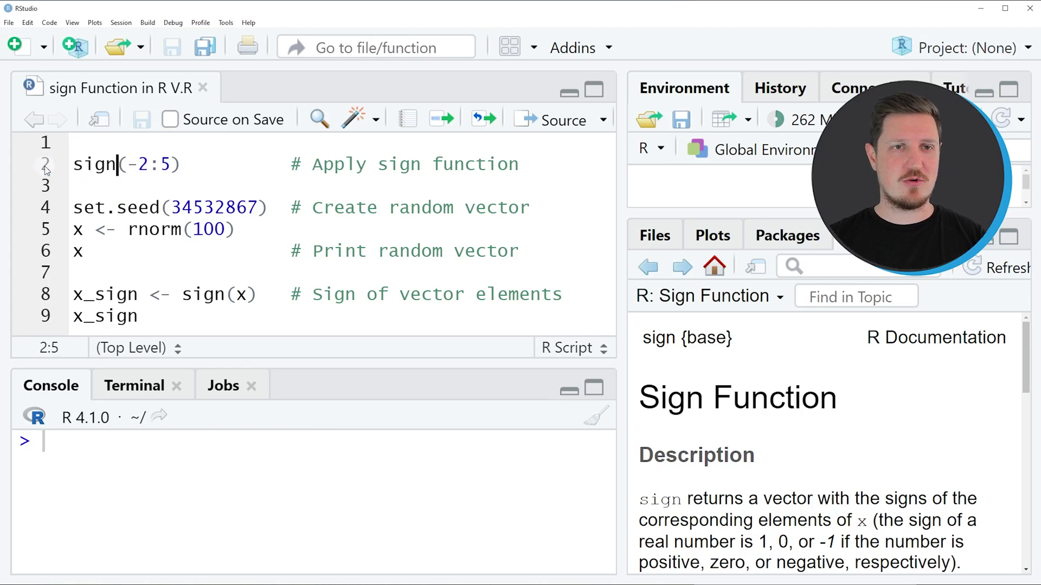
pyautogui.click(45, 165)
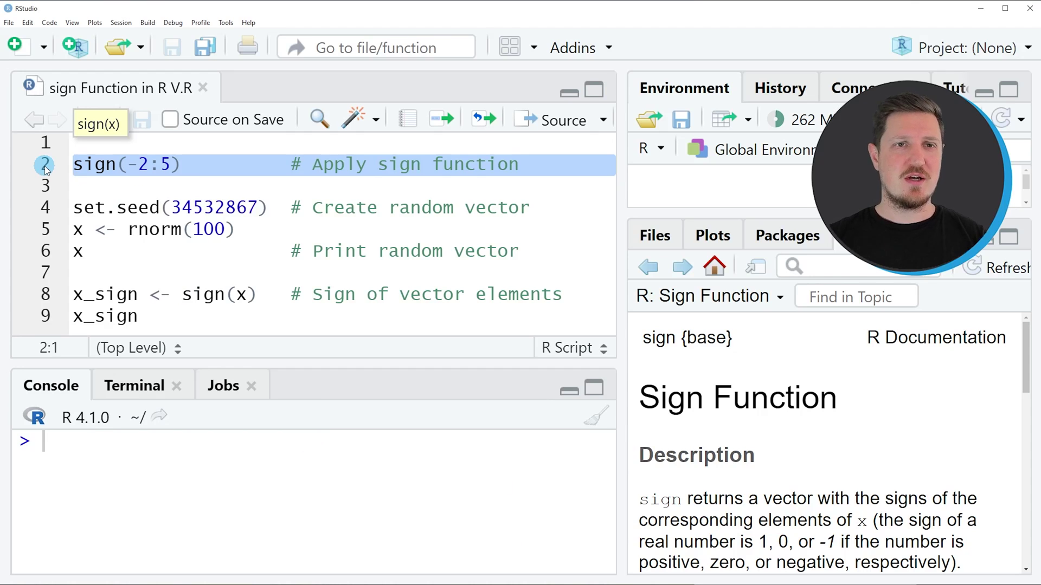
pyautogui.click(116, 166)
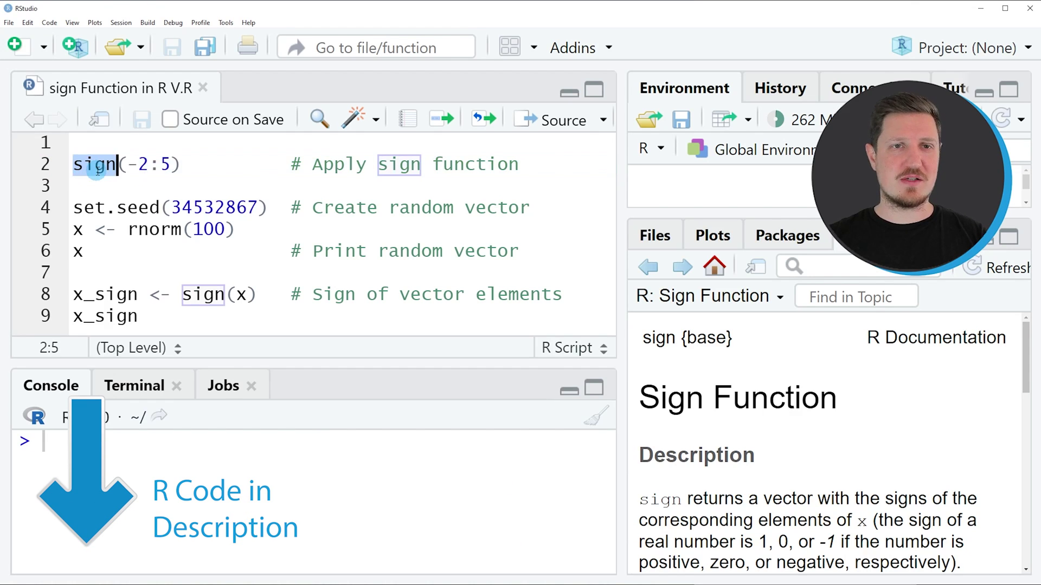
pyautogui.moveTo(172, 165); pyautogui.dragTo(151, 166)
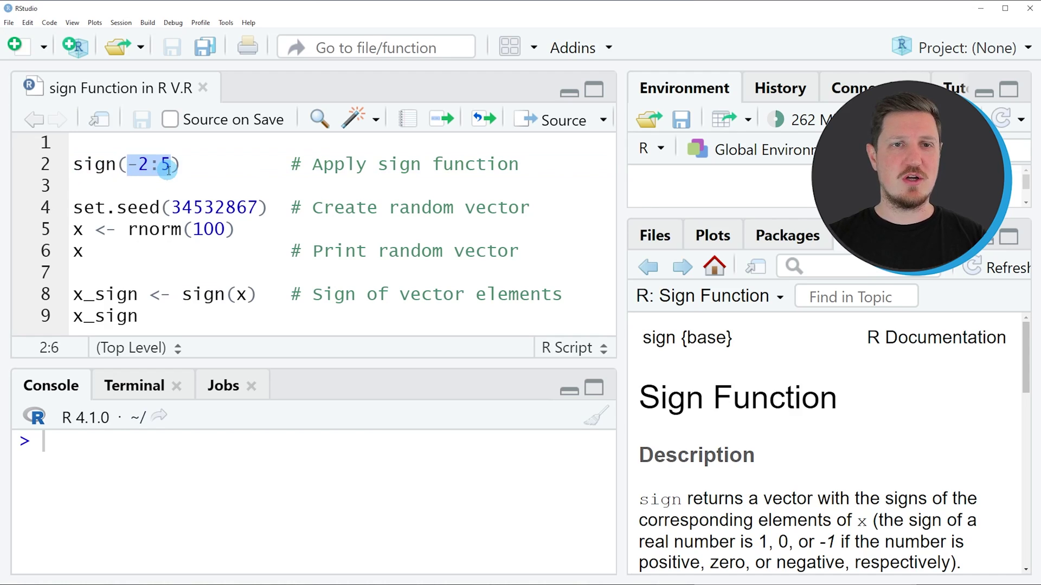
pyautogui.click(47, 167)
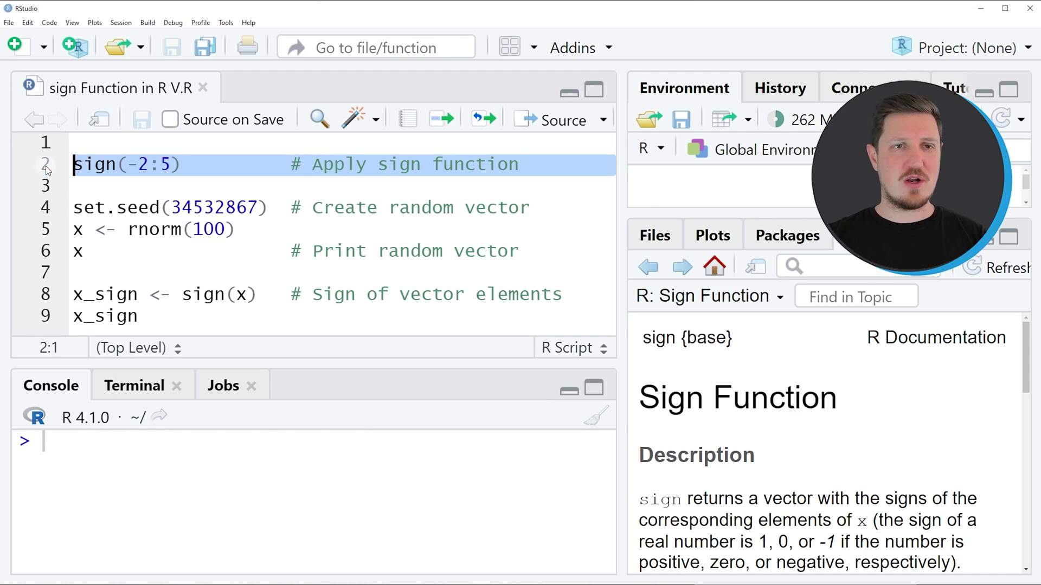
pyautogui.hotkey('ctrl', 'Return')
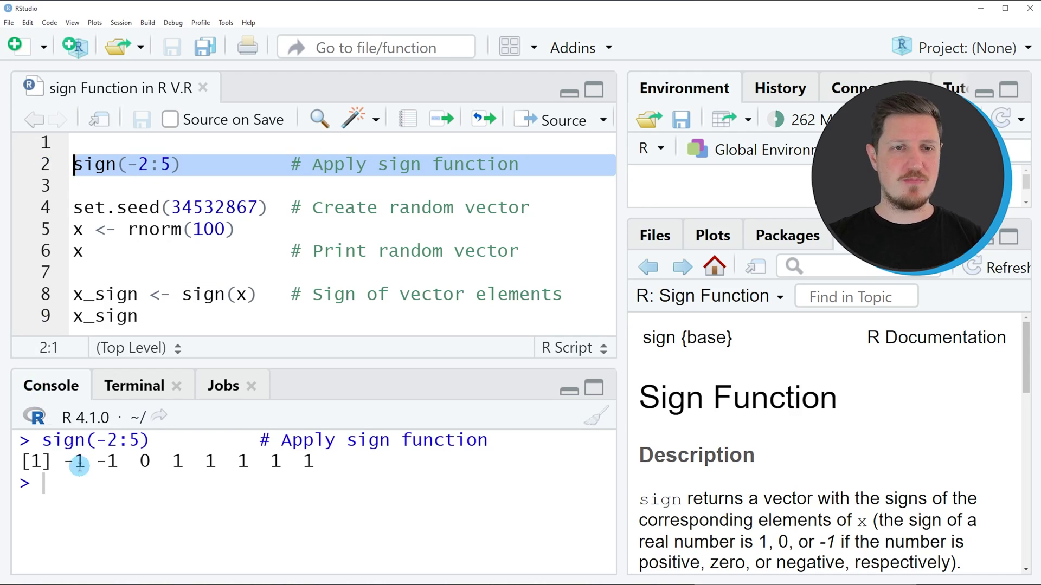
# Highlight the printed sign vector -1 -1 0 1 1 1 1 1 and its first -1.
pyautogui.moveTo(69, 461); pyautogui.dragTo(319, 462)
pyautogui.click(340, 504)
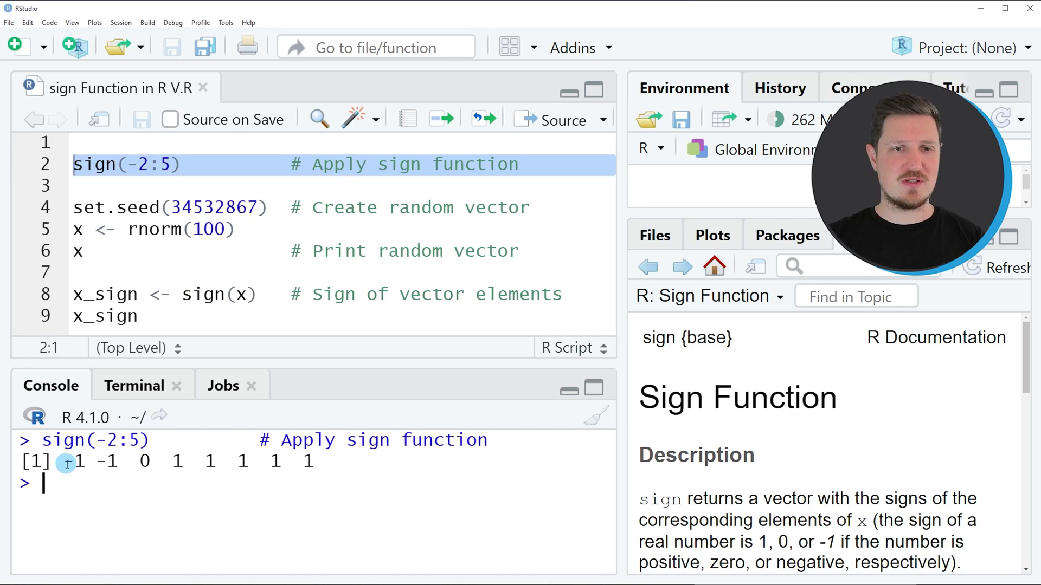
pyautogui.moveTo(69, 463); pyautogui.dragTo(307, 462)
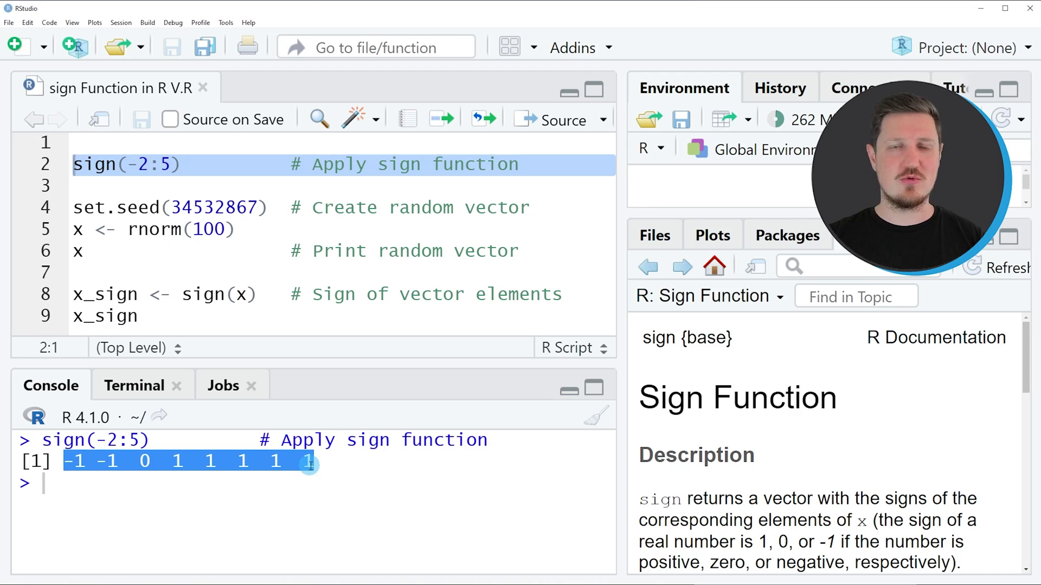
pyautogui.click(228, 486)
pyautogui.moveTo(65, 462); pyautogui.dragTo(144, 463)
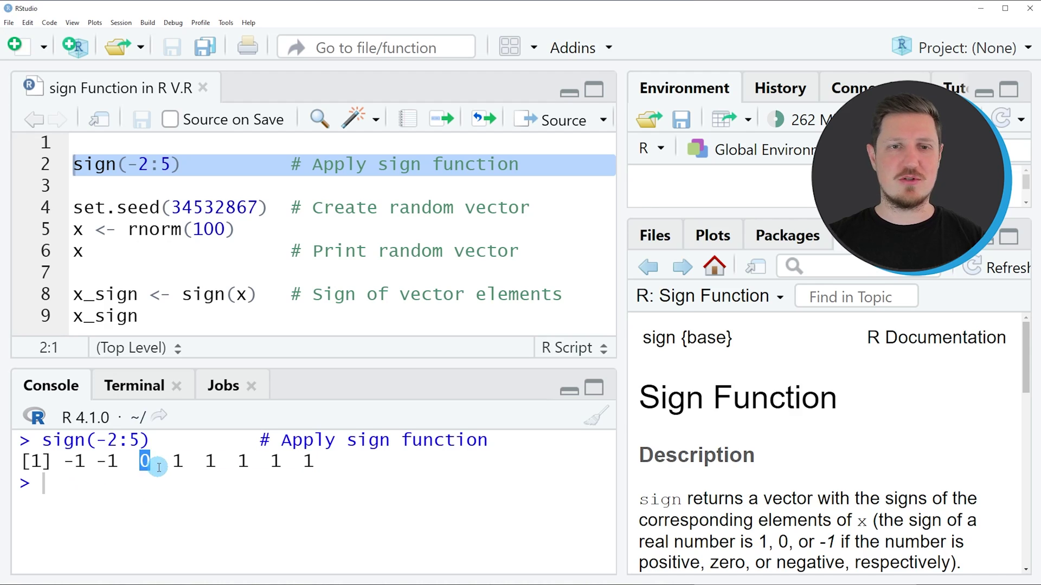
# Highlight the five 1 values, the two -1 values and the 0 in the output.
pyautogui.moveTo(167, 464); pyautogui.dragTo(315, 464)
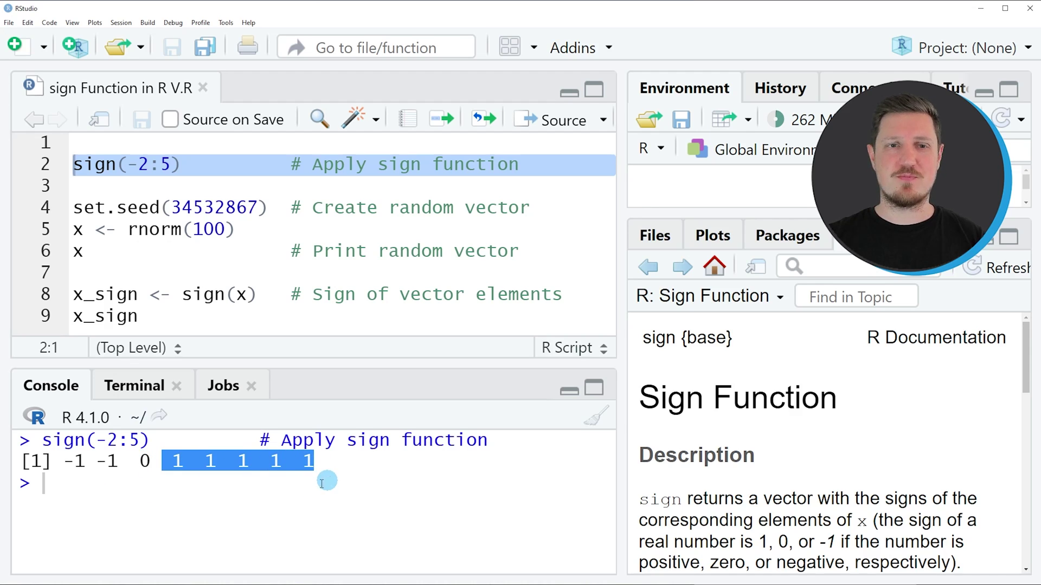
pyautogui.click(322, 483)
pyautogui.moveTo(118, 463); pyautogui.dragTo(72, 463)
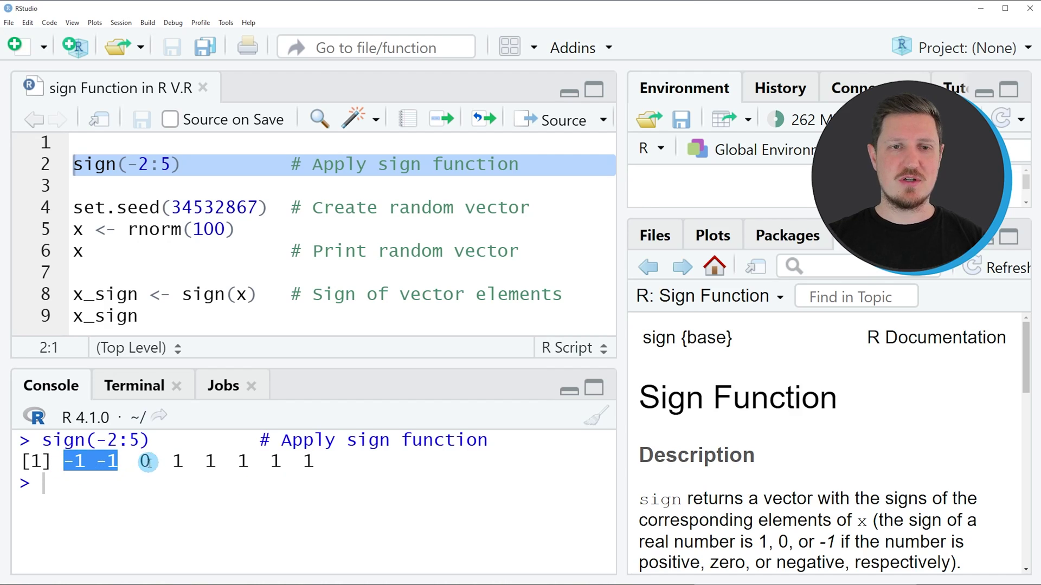
pyautogui.moveTo(147, 462); pyautogui.dragTo(315, 463)
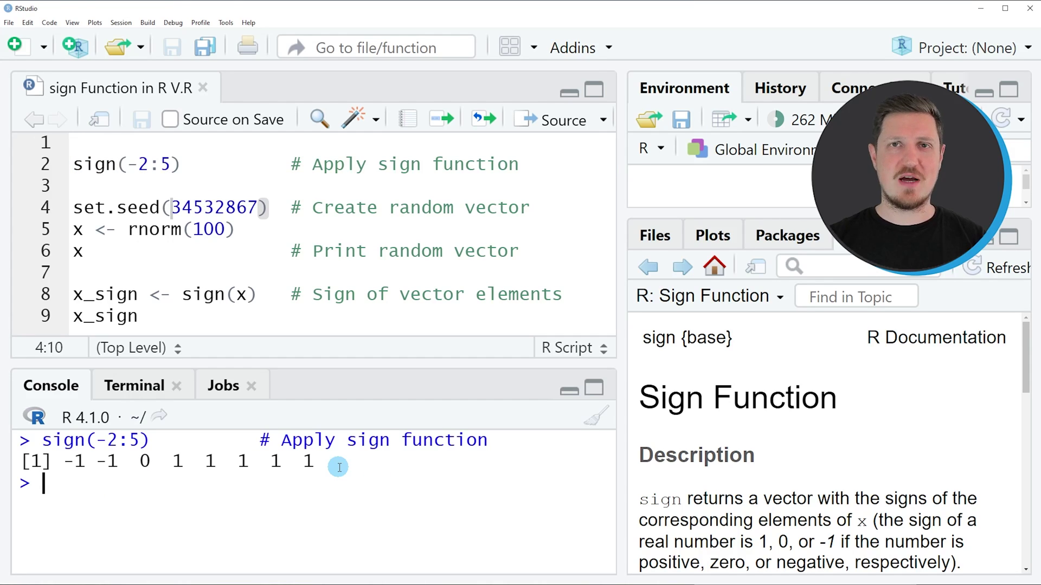
pyautogui.click(138, 208)
# Run the set.seed and rnorm(100) lines to create the random vector x.
pyautogui.click(107, 223)
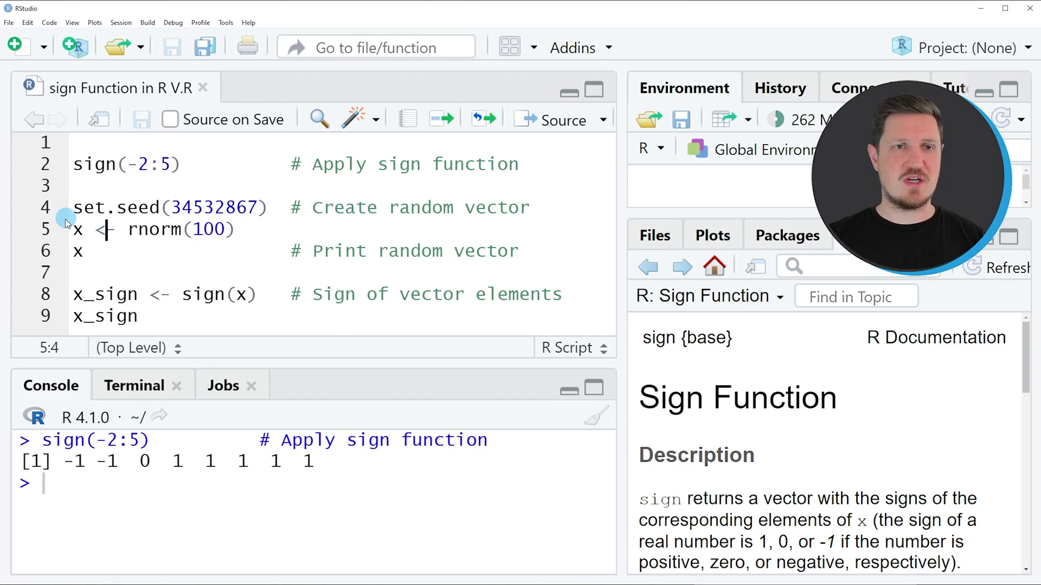
pyautogui.click(84, 230)
pyautogui.moveTo(47, 210); pyautogui.dragTo(48, 248)
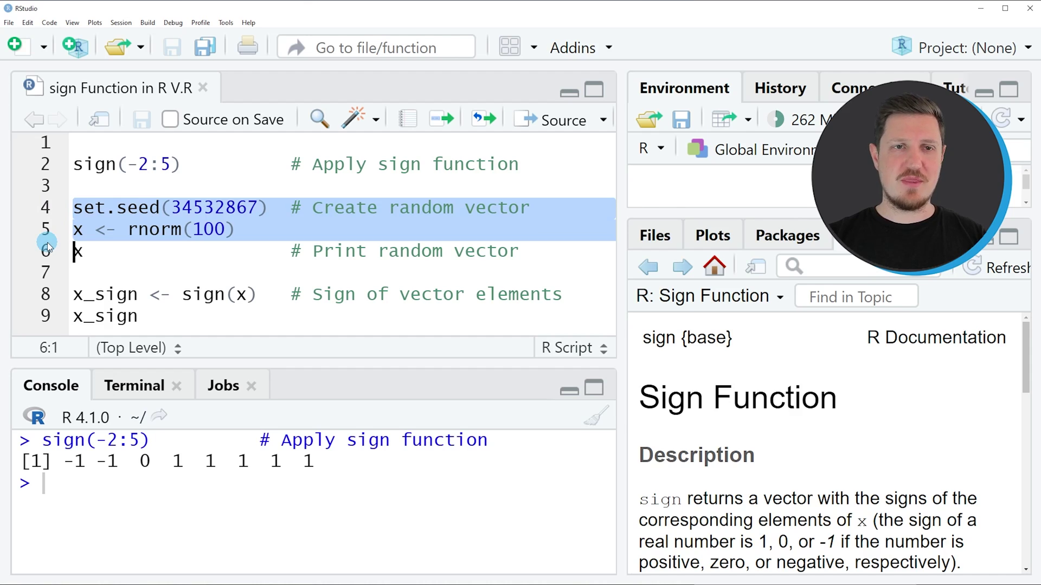
pyautogui.hotkey('ctrl', 'Return')
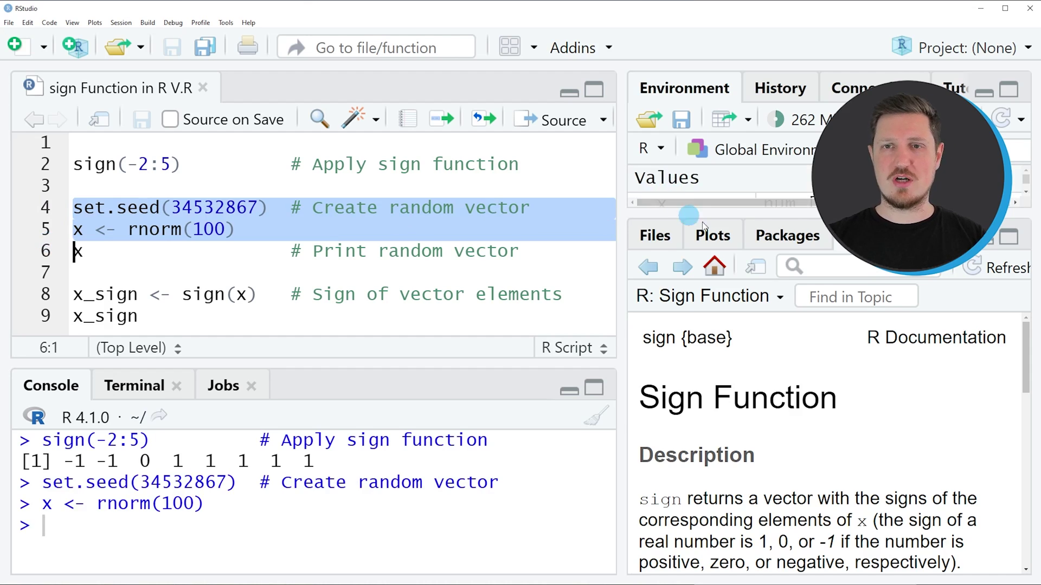
pyautogui.moveTo(702, 219); pyautogui.dragTo(721, 247)
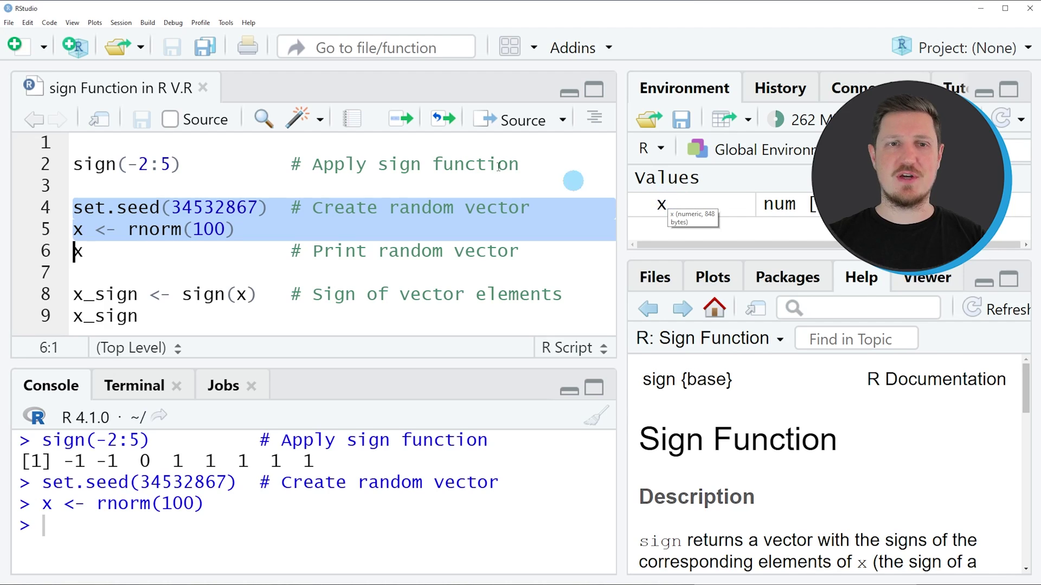
# Print all 100 values of x, highlight the last rows, and maximize the console.
pyautogui.click(49, 254)
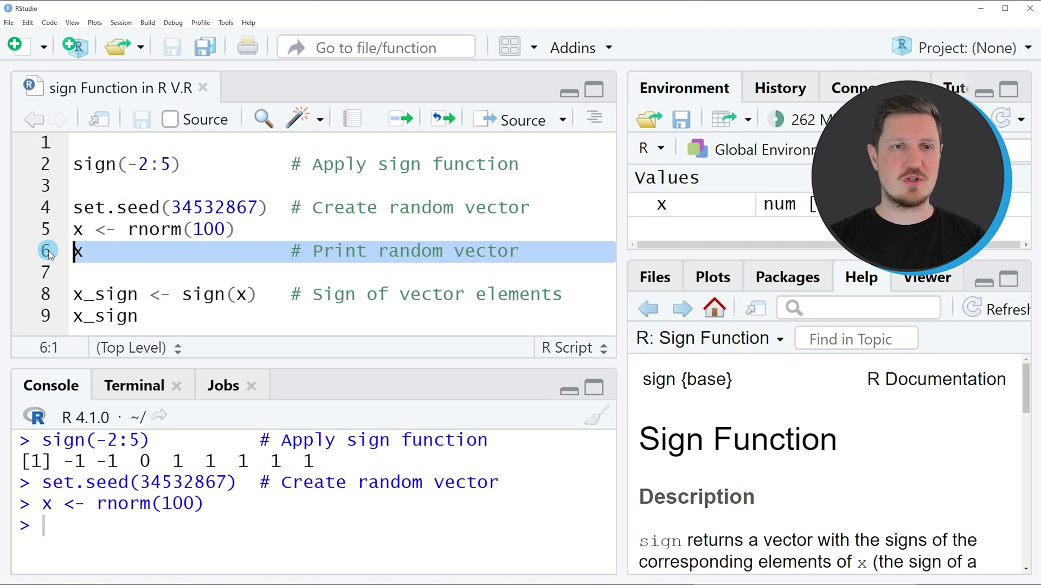
pyautogui.hotkey('ctrl', 'Return')
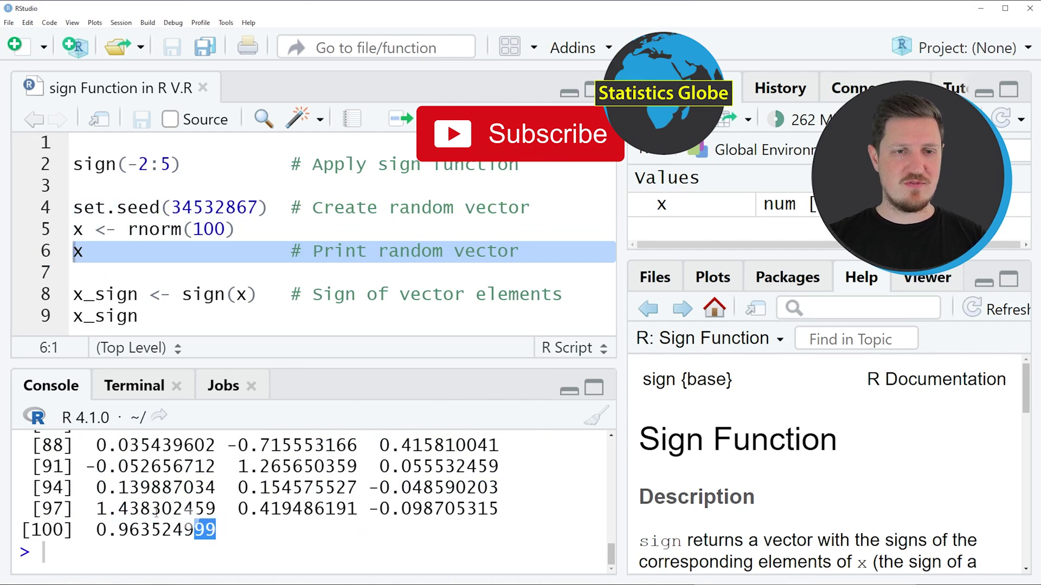
pyautogui.moveTo(210, 529); pyautogui.dragTo(98, 488)
pyautogui.click(234, 508)
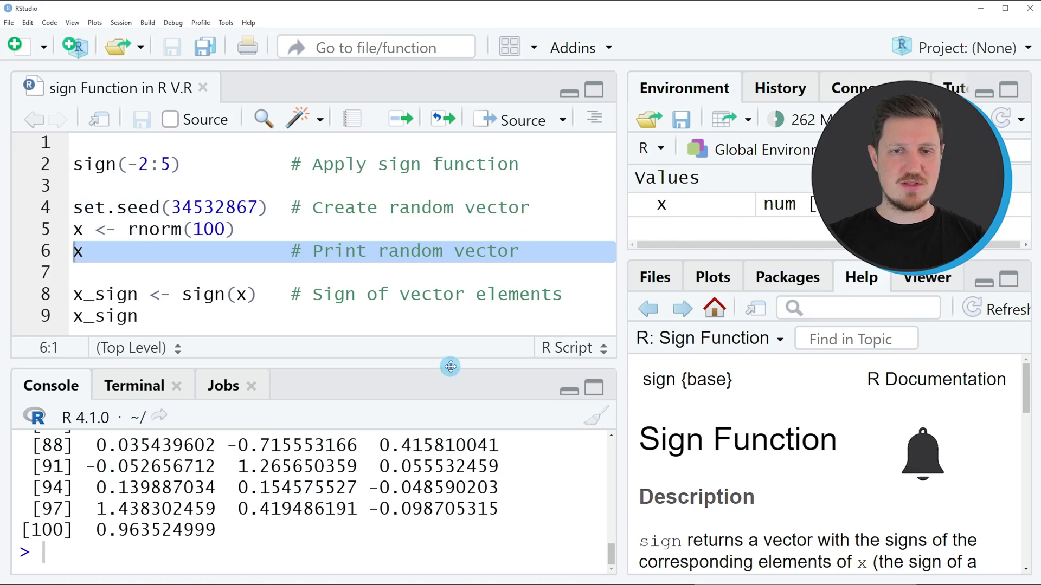
pyautogui.click(593, 388)
pyautogui.scroll(1, 390, 352)
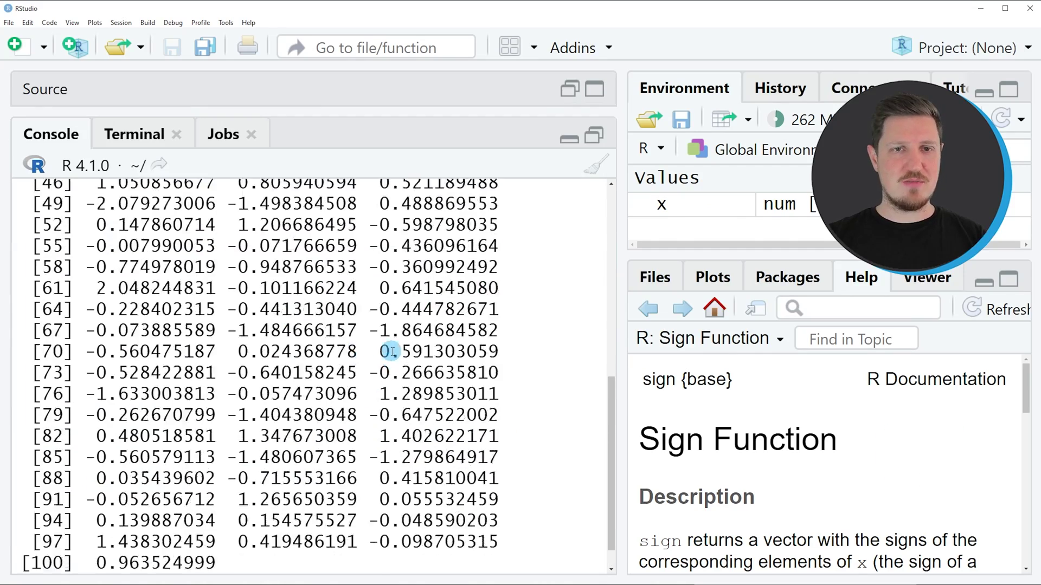
pyautogui.scroll(6, 390, 352)
pyautogui.scroll(3, 387, 350)
pyautogui.scroll(4, 387, 350)
pyautogui.scroll(-8, 386, 351)
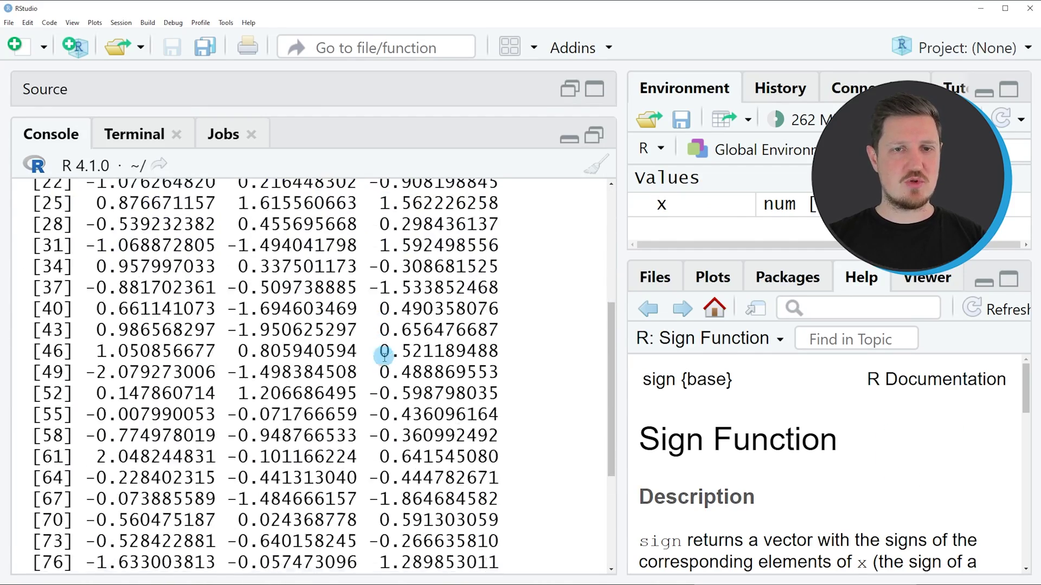
pyautogui.scroll(-4, 385, 353)
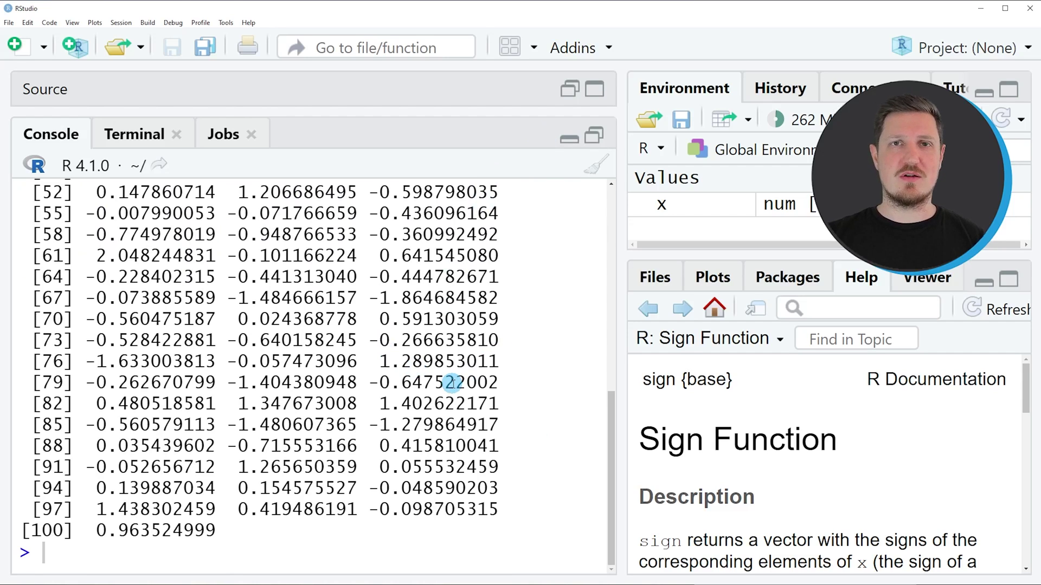
pyautogui.click(568, 91)
# Restore the script and highlight the sign(x) call and x_sign assignment on line 8.
pyautogui.click(214, 295)
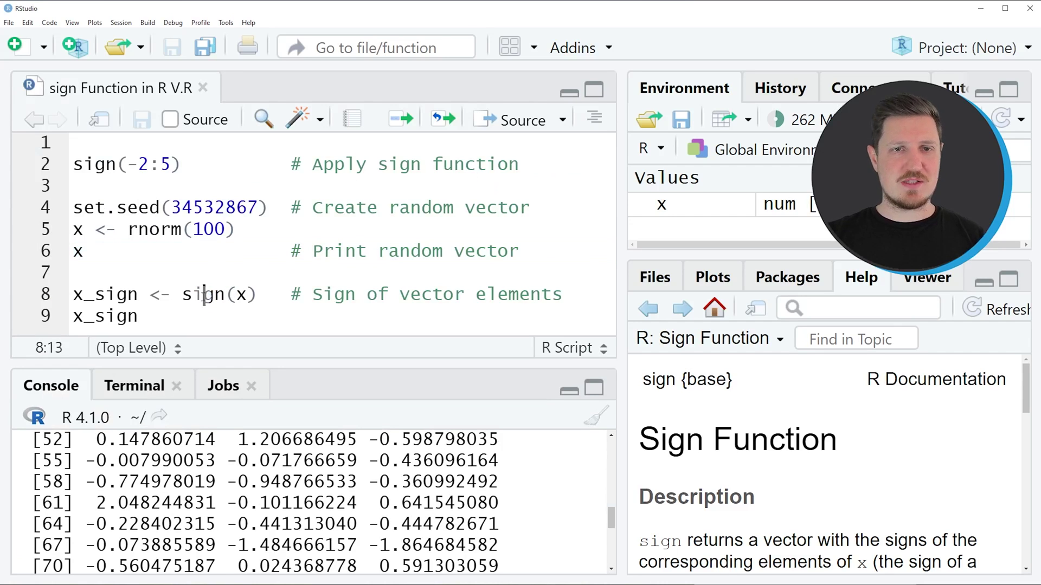
pyautogui.click(41, 294)
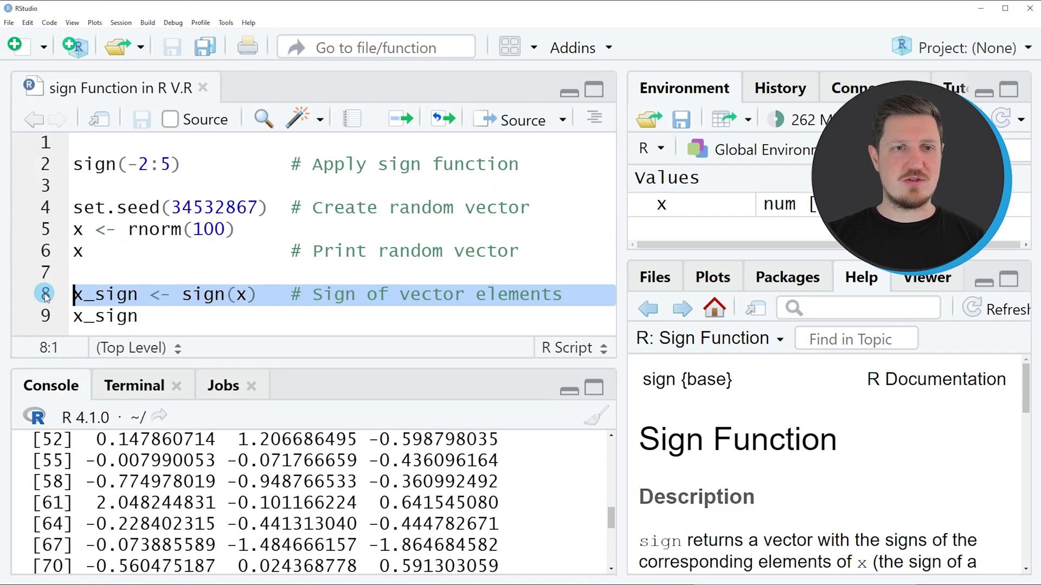
pyautogui.click(213, 305)
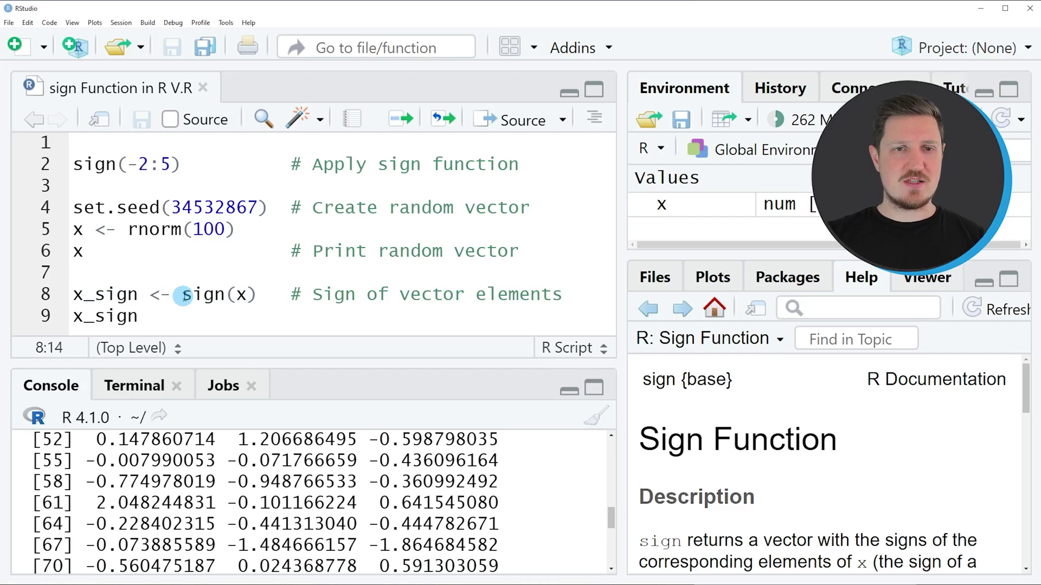
pyautogui.moveTo(183, 296); pyautogui.dragTo(260, 297)
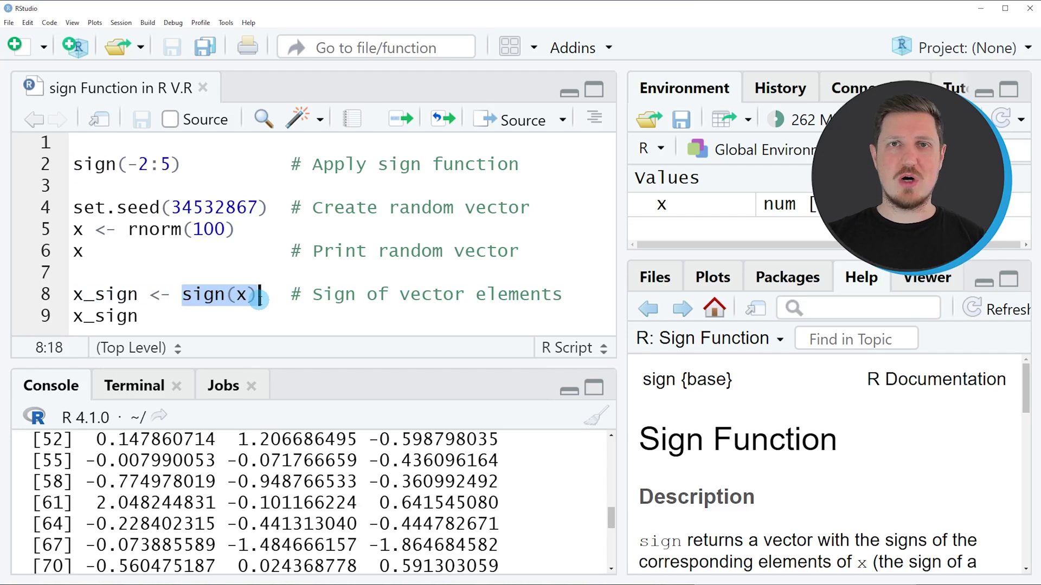
pyautogui.click(186, 296)
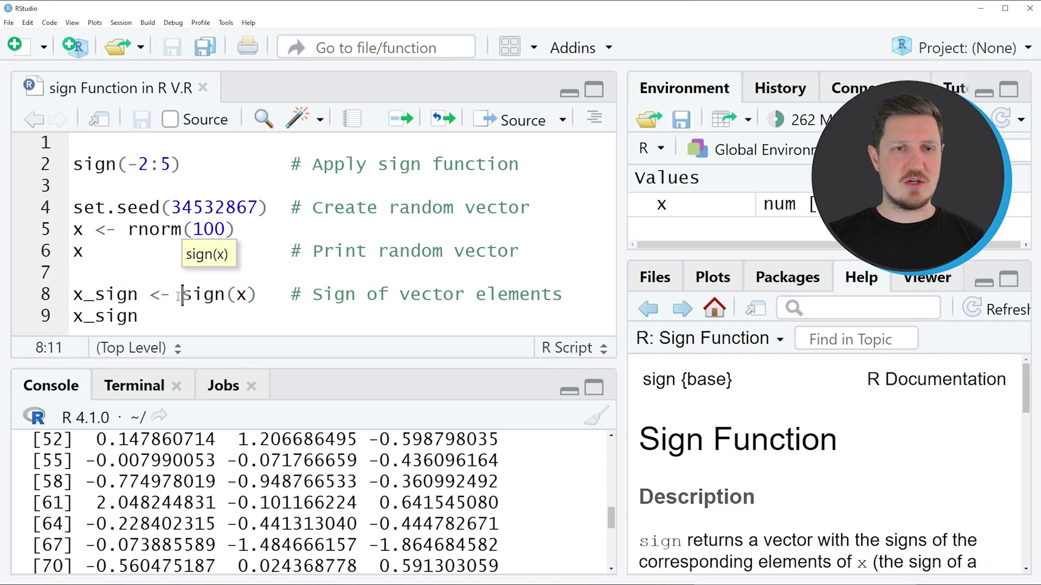
pyautogui.moveTo(177, 297); pyautogui.dragTo(76, 298)
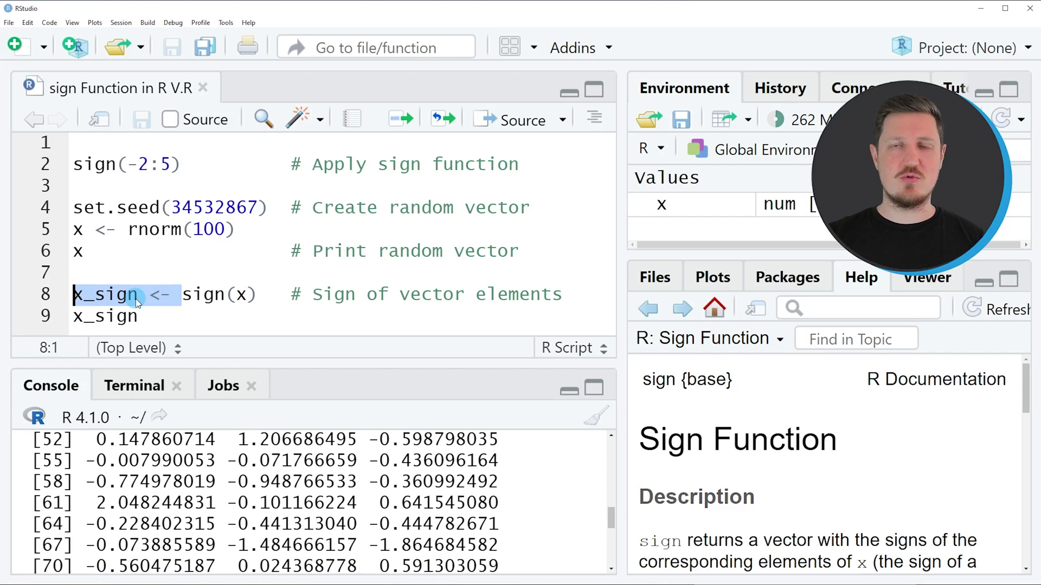
# Run x_sign <- sign(x), point out the new object, and print x_sign.
pyautogui.click(48, 300)
pyautogui.hotkey('ctrl', 'Return')
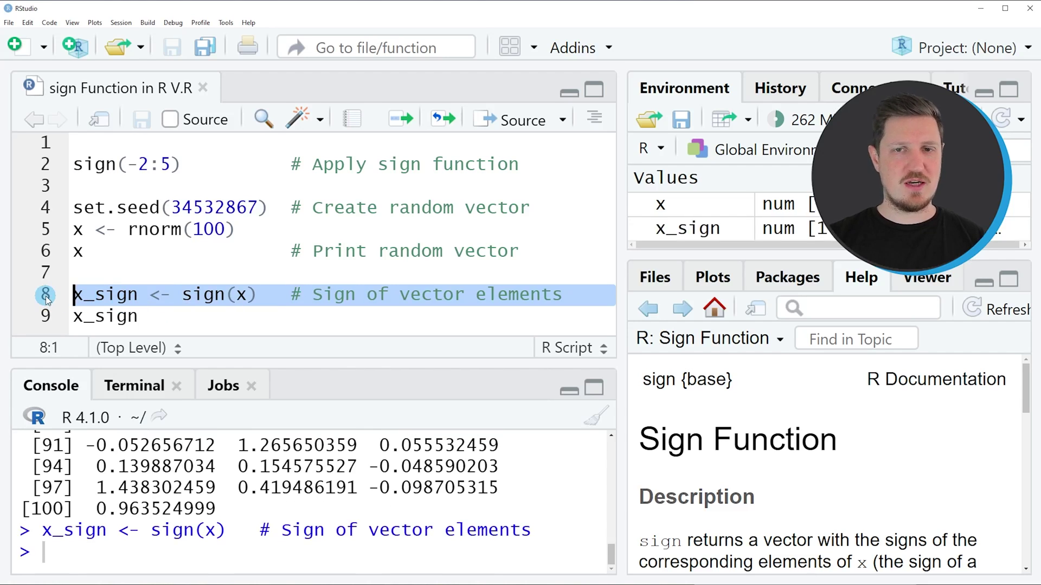
pyautogui.click(695, 234)
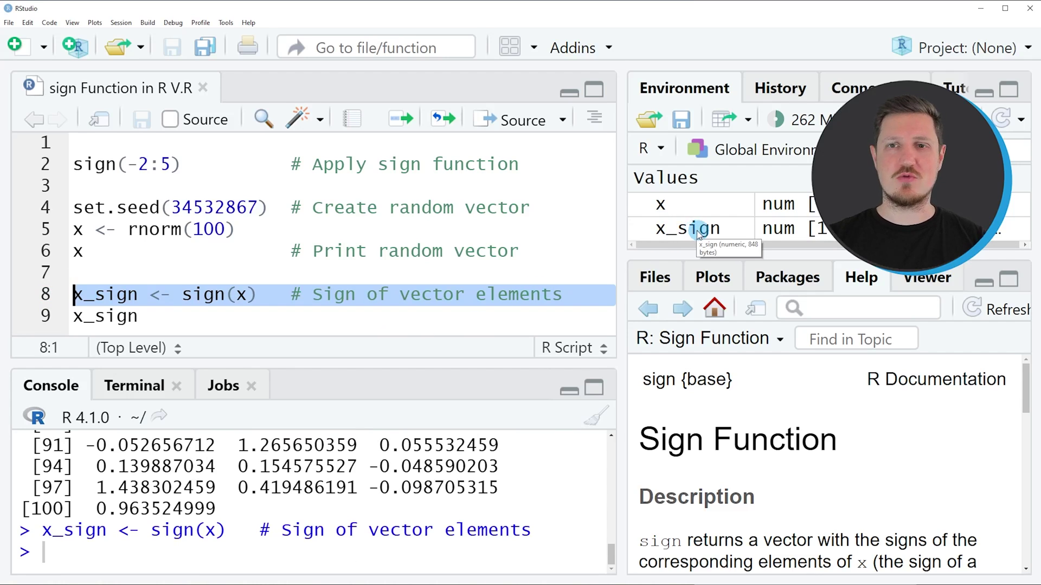
pyautogui.click(46, 320)
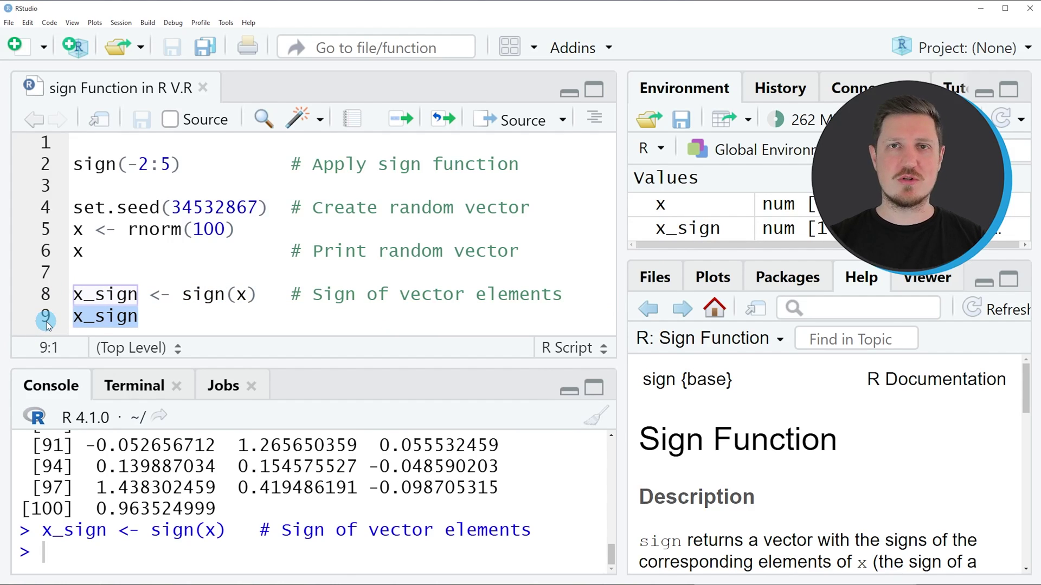
pyautogui.hotkey('ctrl', 'Return')
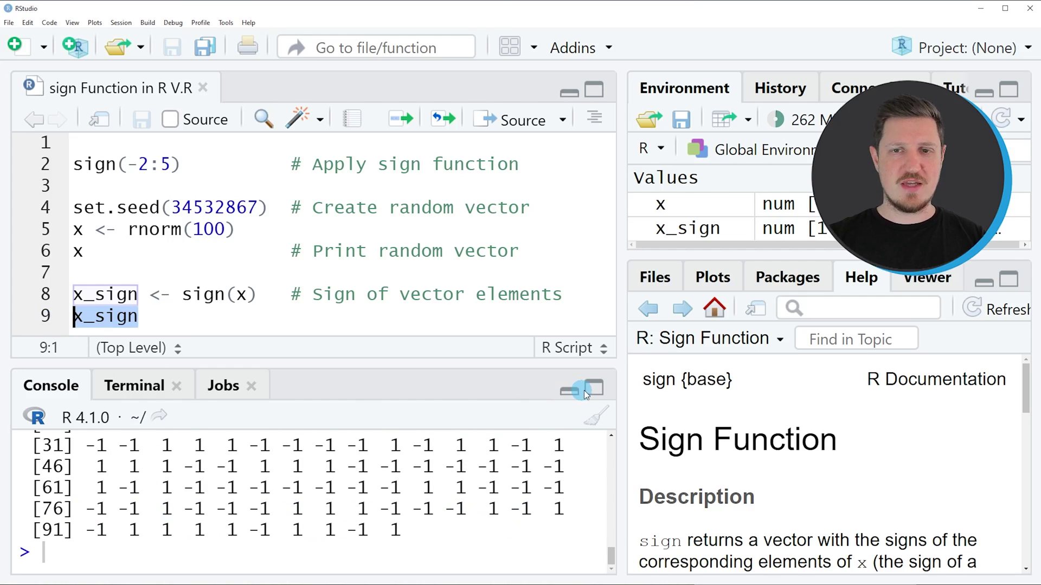
# Maximize the console and compare row [100] and [97] values of x with their -1/1 signs.
pyautogui.click(594, 390)
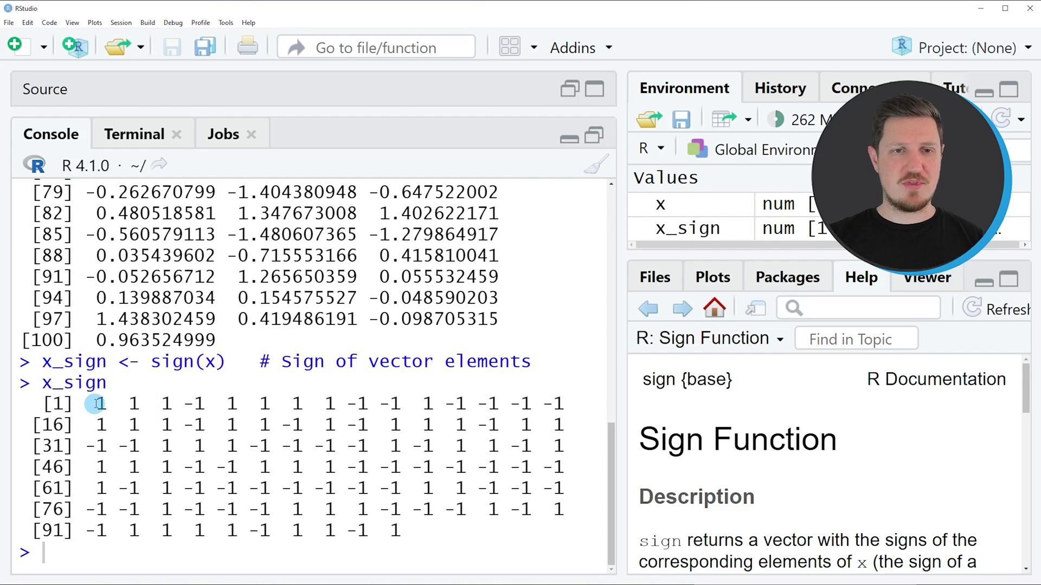
pyautogui.moveTo(96, 402)
pyautogui.mouseDown()
pyautogui.moveTo(348, 496)
pyautogui.moveTo(403, 530)
pyautogui.mouseUp()
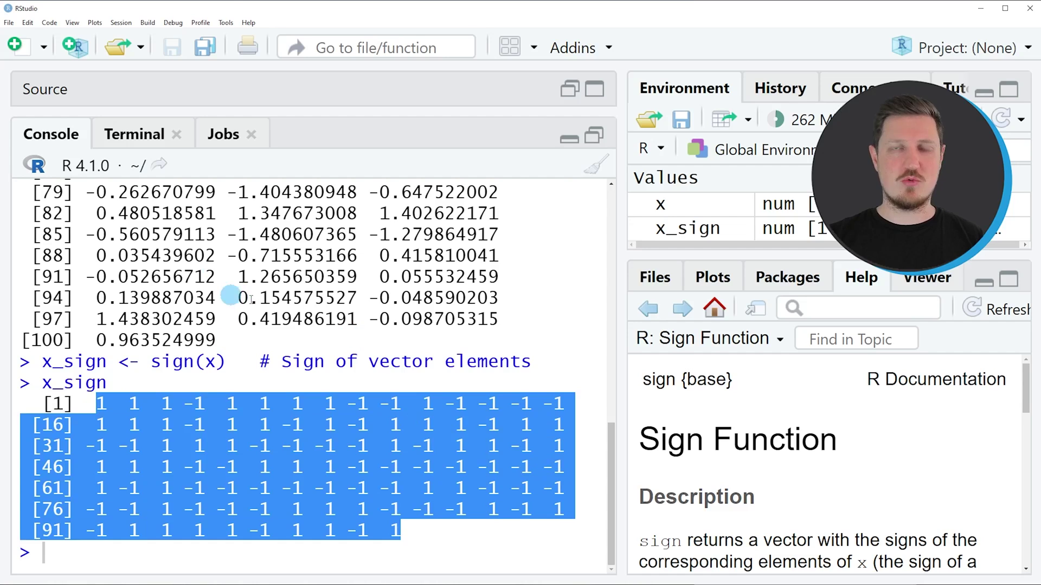
pyautogui.click(182, 289)
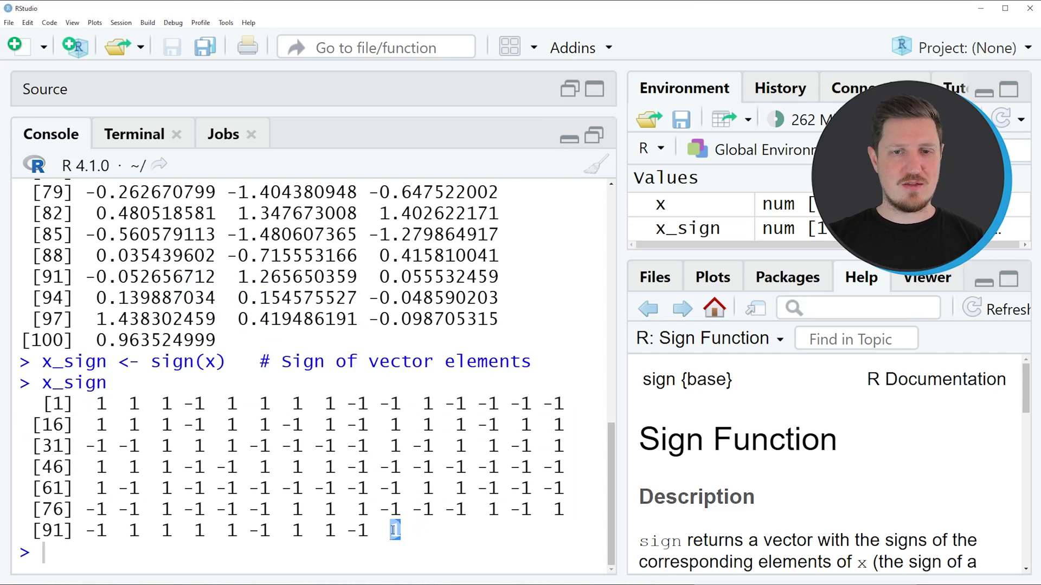
pyautogui.moveTo(218, 341); pyautogui.dragTo(106, 341)
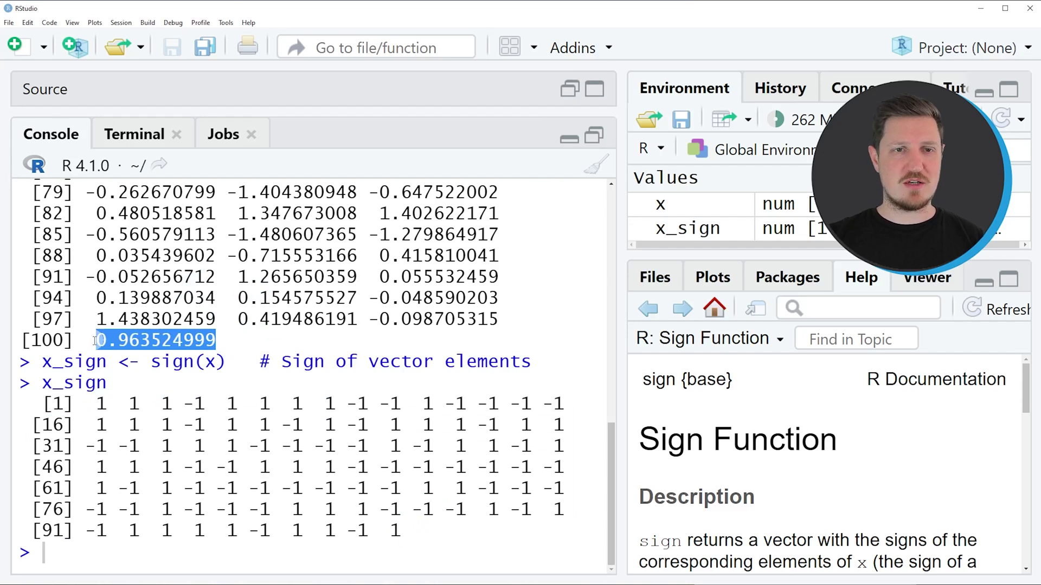
pyautogui.click(358, 507)
pyautogui.moveTo(364, 527); pyautogui.dragTo(345, 531)
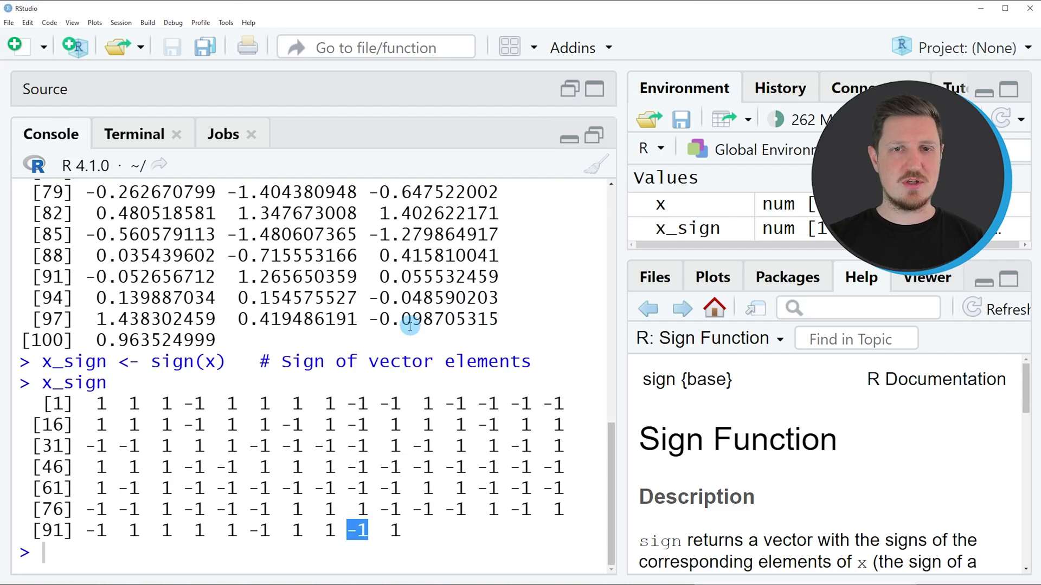
pyautogui.moveTo(373, 323); pyautogui.dragTo(514, 320)
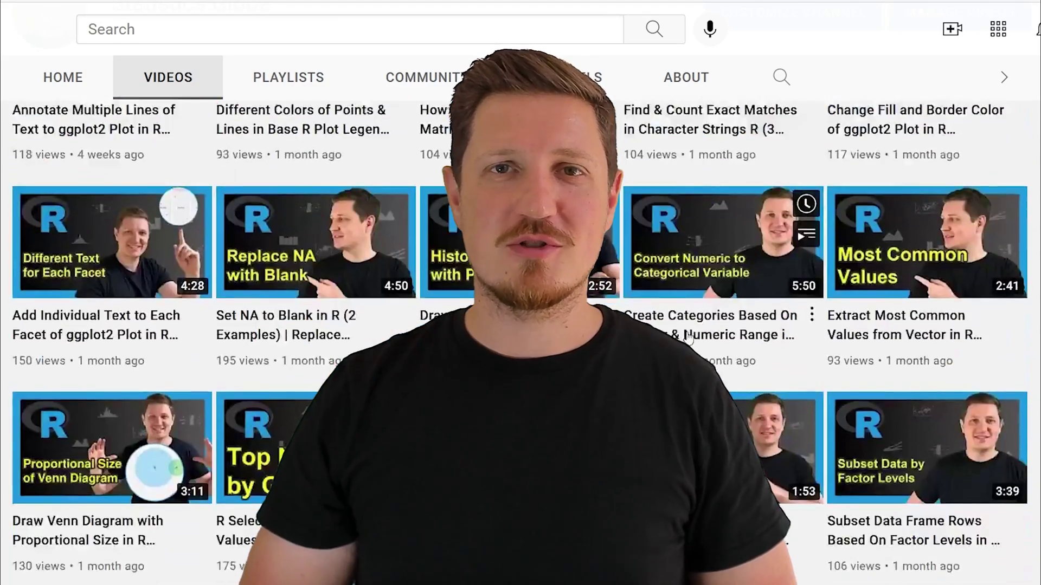
pyautogui.scroll(-3, 699, 335)
pyautogui.scroll(-2, 686, 337)
pyautogui.scroll(-1, 686, 337)
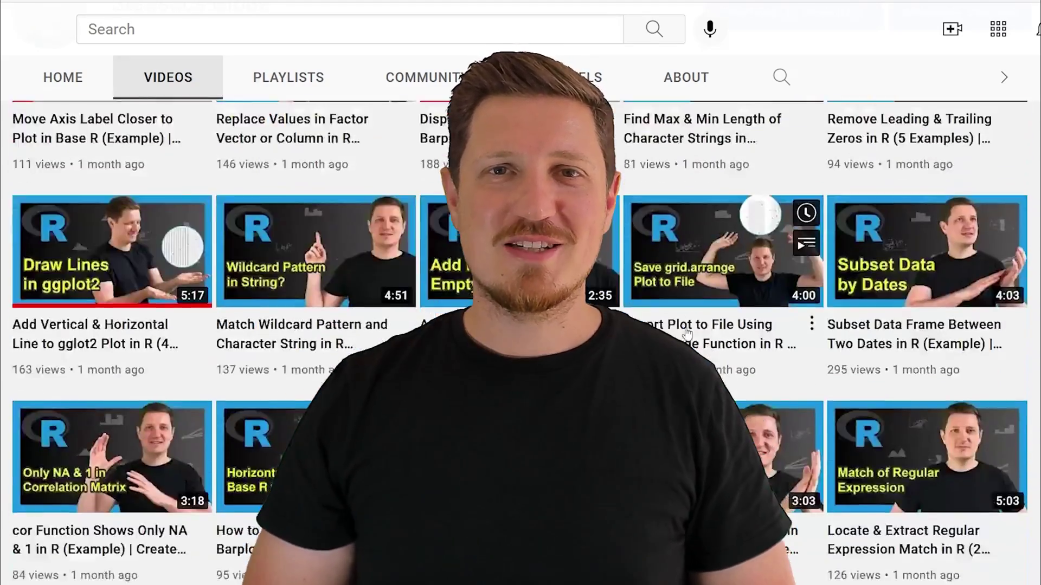
pyautogui.scroll(-3, 685, 336)
pyautogui.scroll(-2, 688, 332)
pyautogui.scroll(-3, 688, 332)
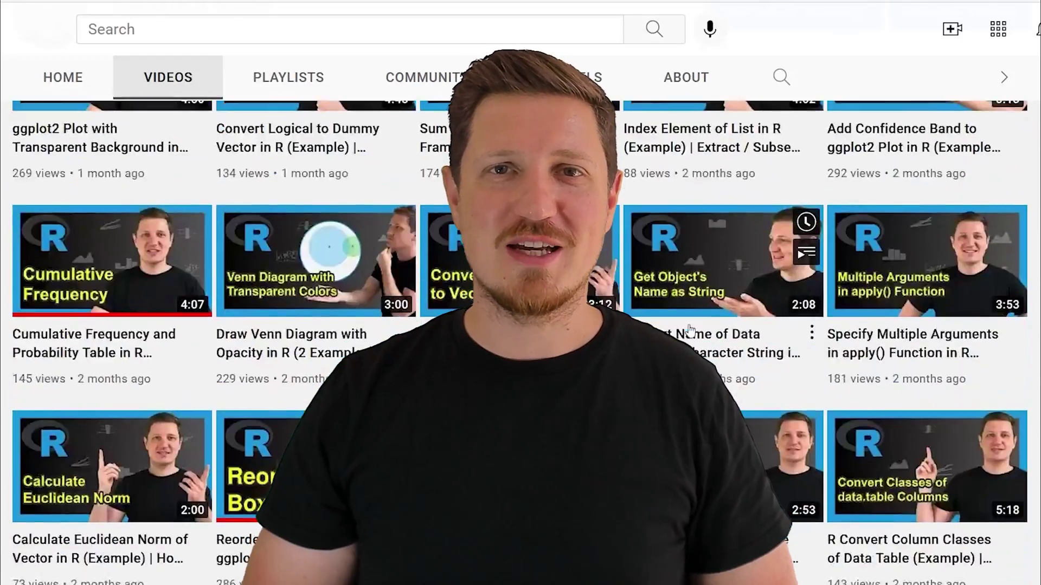